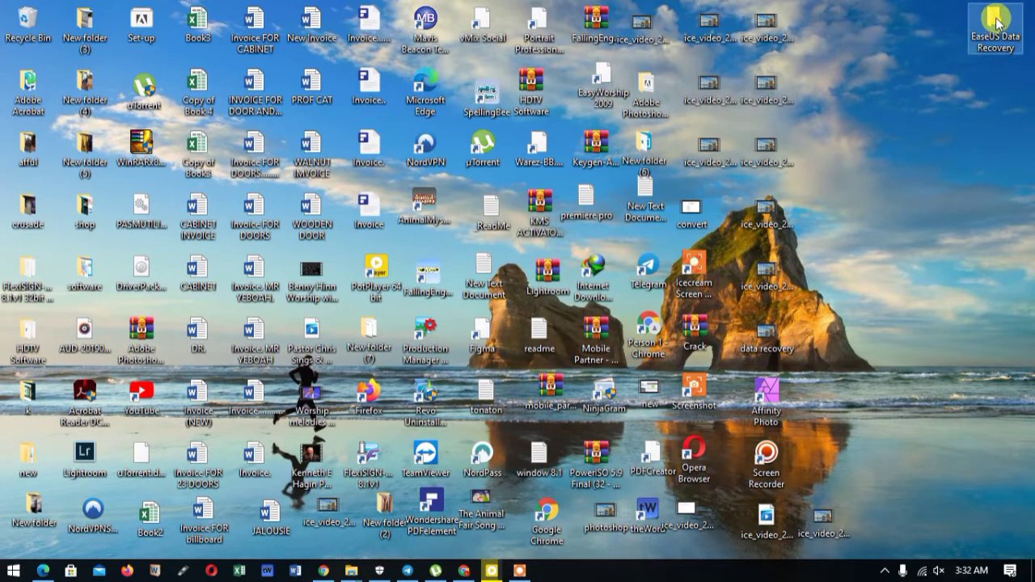
Step: Open the EaseUS Data Recovery folder from the desktop and run the drw installer as administrator
{"action": "left_click_drag", "start_coordinate": [997, 24], "coordinate": [850, 151]}
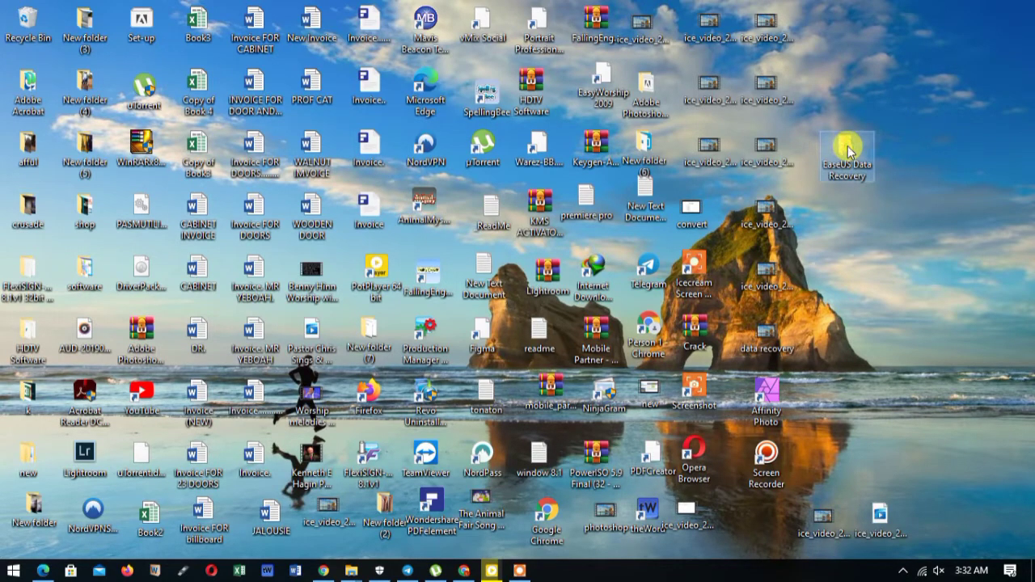
{"action": "double_click", "coordinate": [849, 151]}
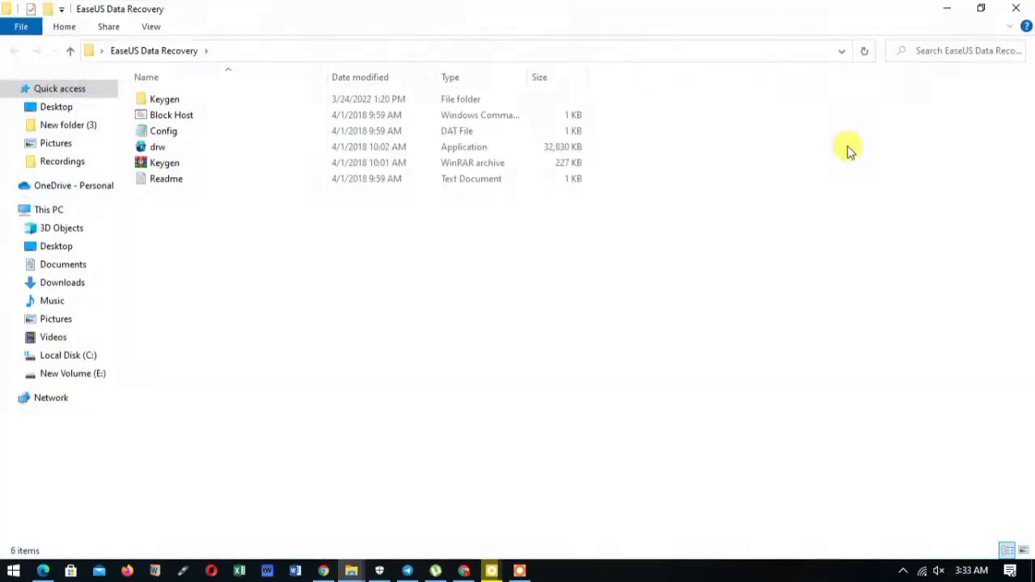
{"action": "left_click", "coordinate": [201, 153]}
{"action": "right_click", "coordinate": [202, 150]}
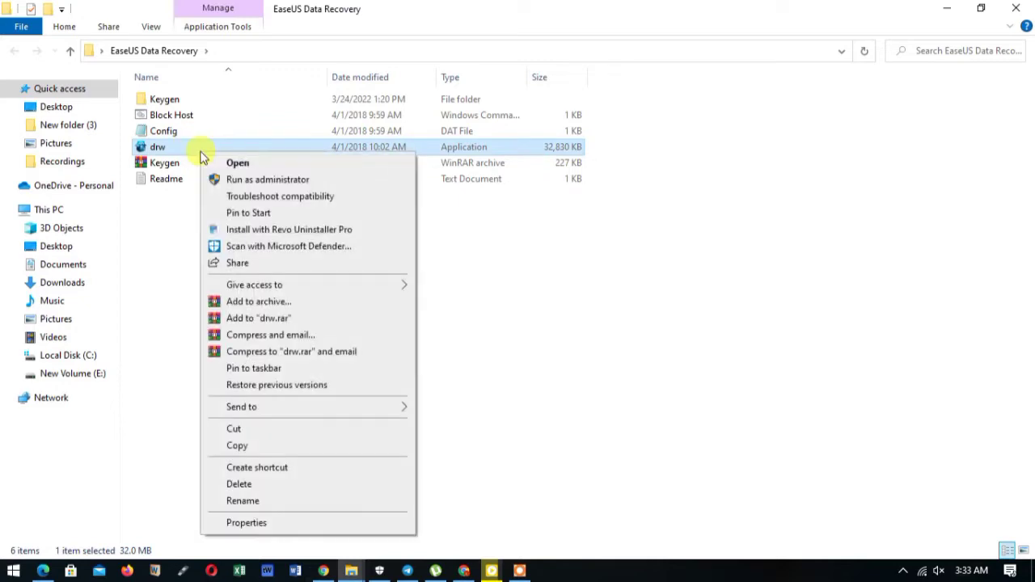
{"action": "left_click", "coordinate": [267, 179]}
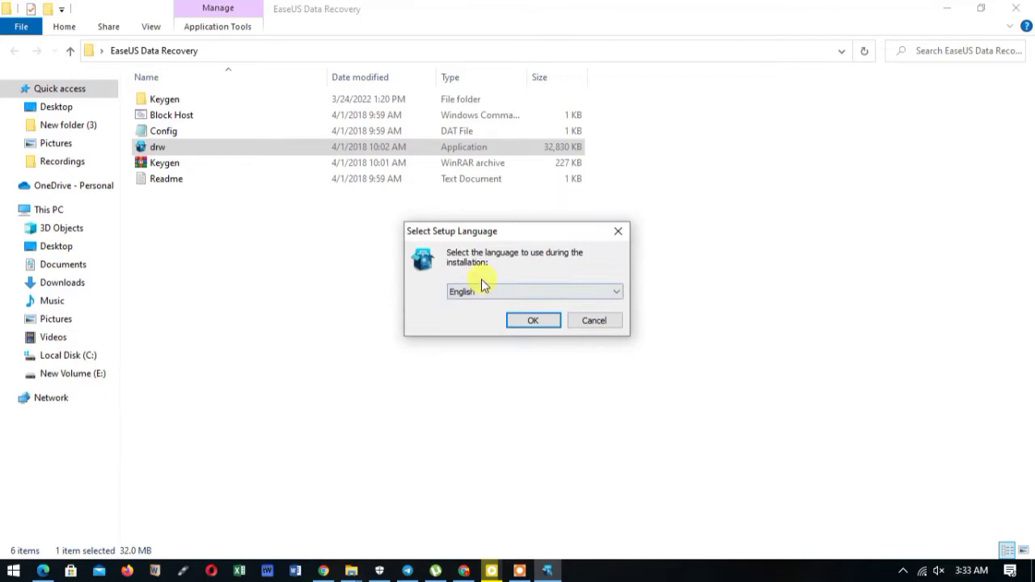
Step: Choose English as the setup language and continue to the EaseUS Data Recovery Wizard installer
{"action": "left_click", "coordinate": [552, 287]}
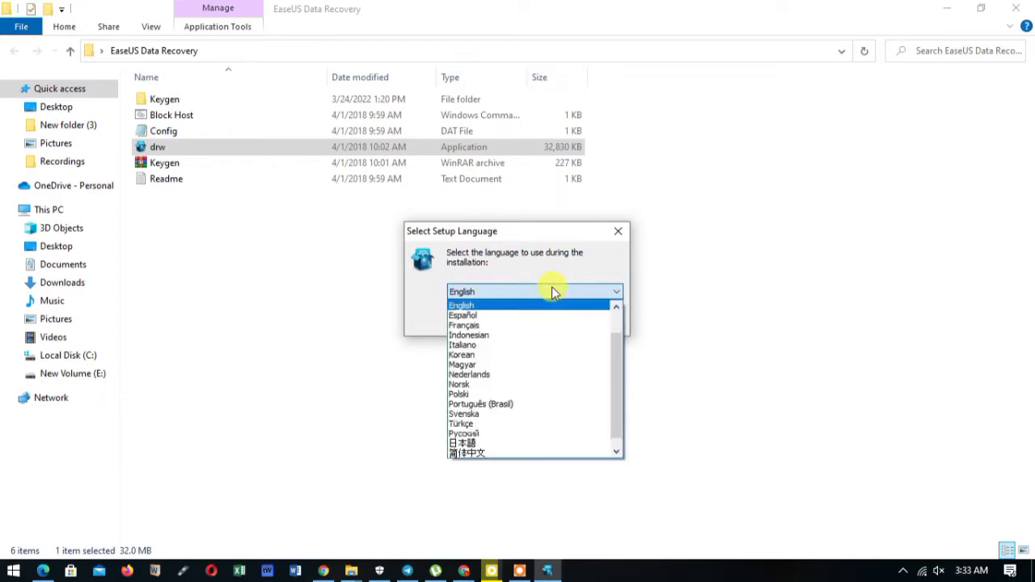
{"action": "left_click", "coordinate": [459, 306]}
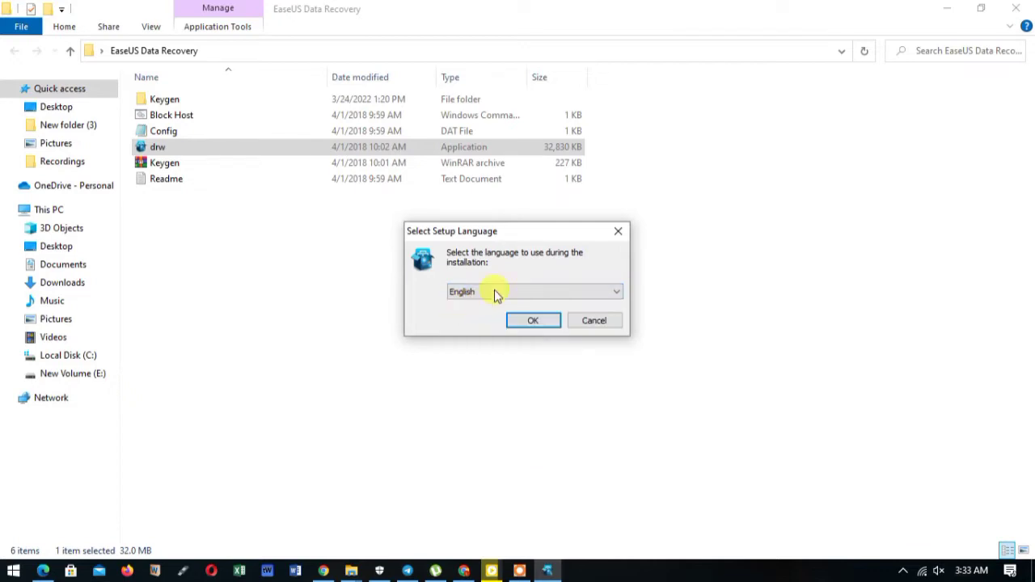
{"action": "left_click_drag", "start_coordinate": [503, 234], "coordinate": [449, 194]}
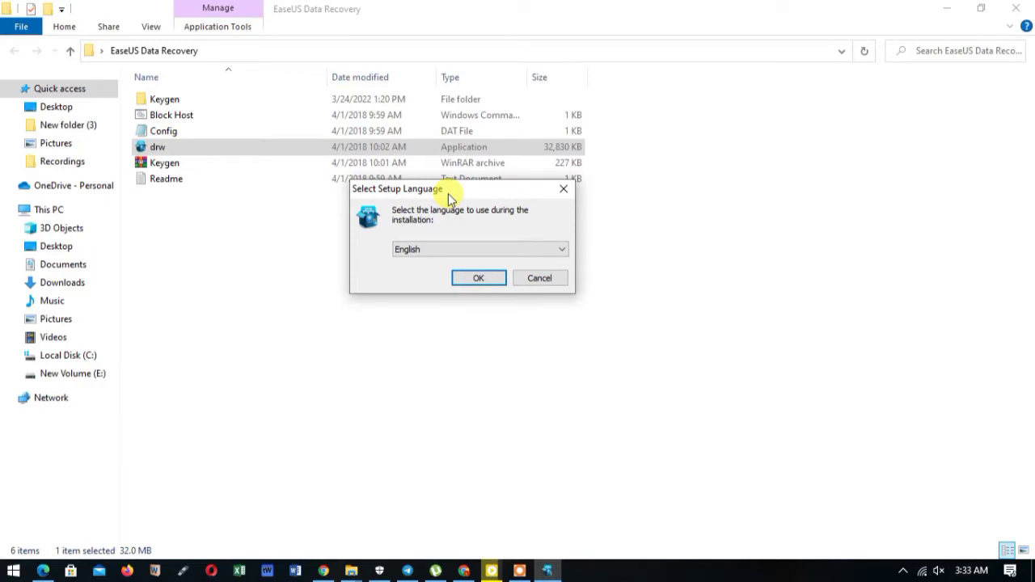
{"action": "left_click", "coordinate": [476, 278]}
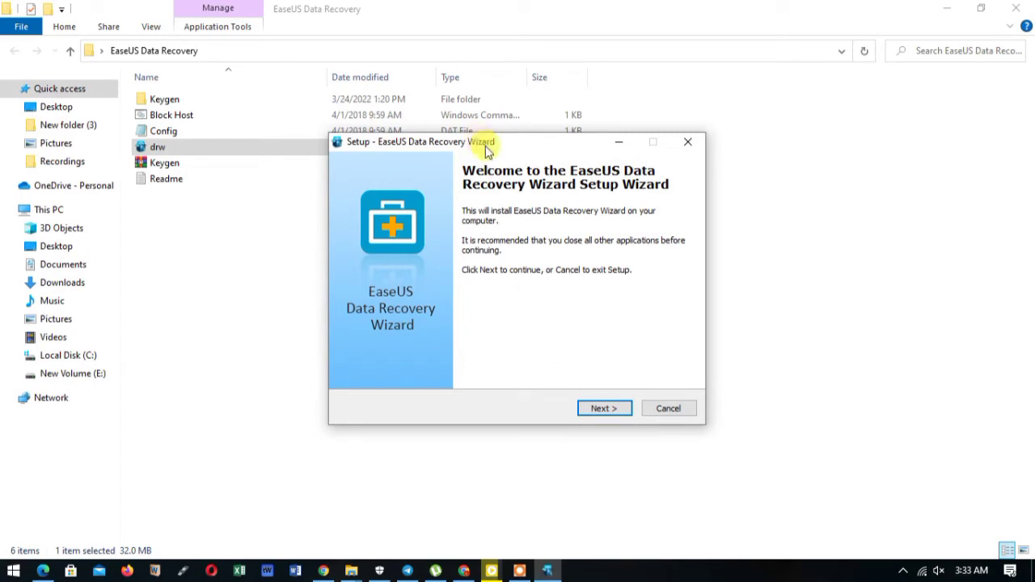
Step: Accept the license agreement and keep the default destination and Start Menu folders for the installation
{"action": "left_click_drag", "start_coordinate": [485, 147], "coordinate": [374, 96]}
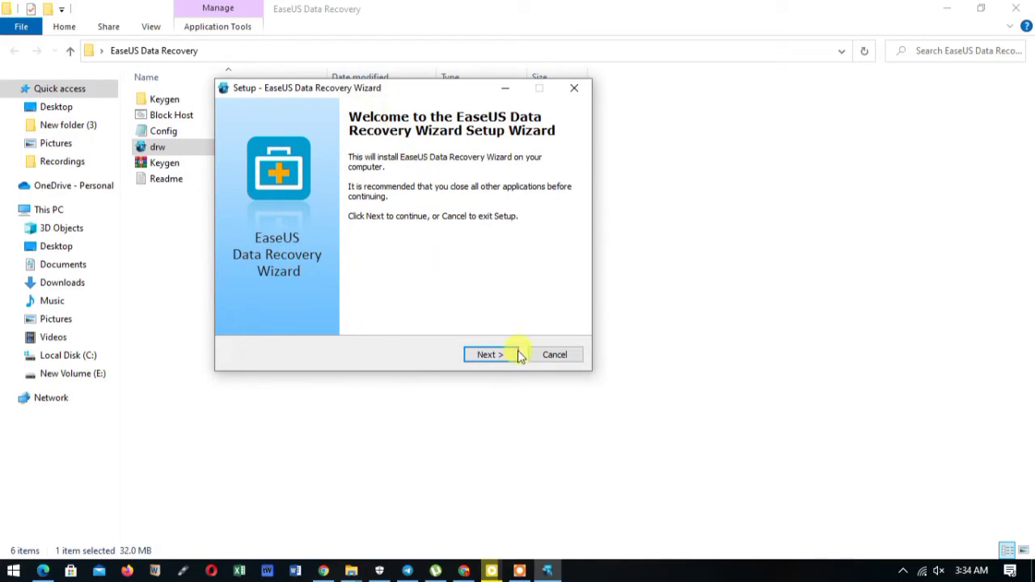
{"action": "left_click", "coordinate": [488, 354]}
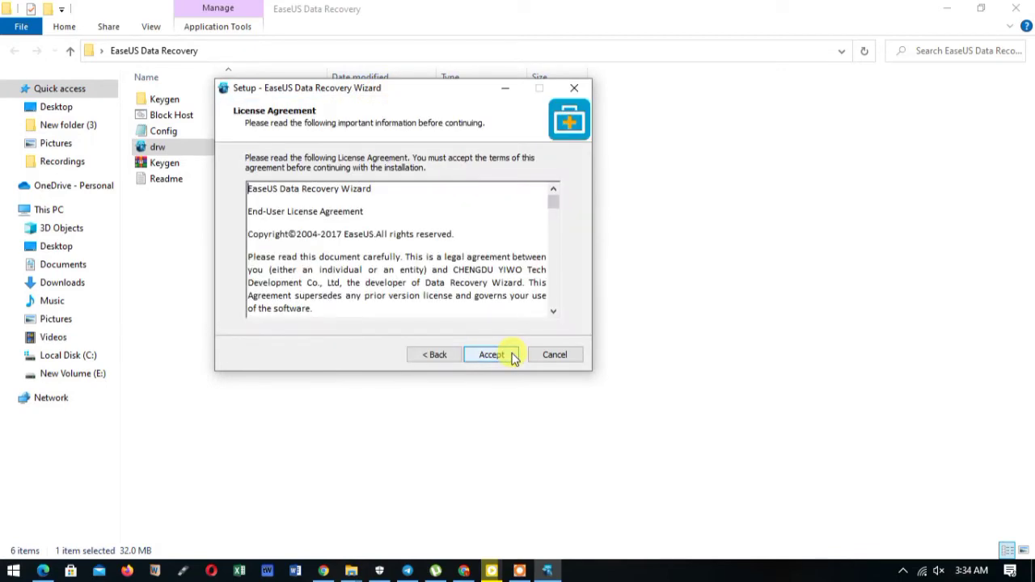
{"action": "left_click", "coordinate": [512, 357]}
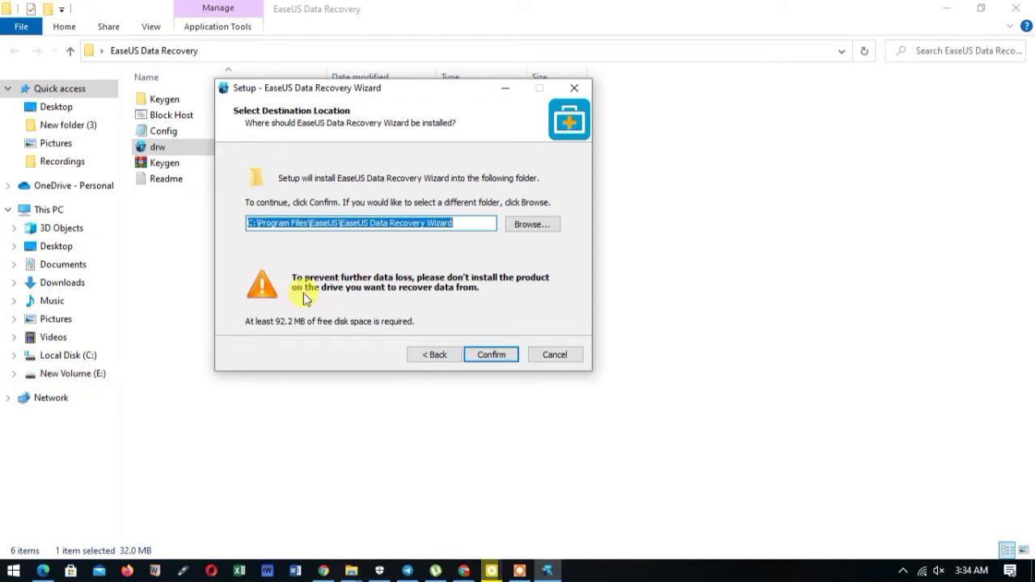
{"action": "left_click", "coordinate": [495, 356]}
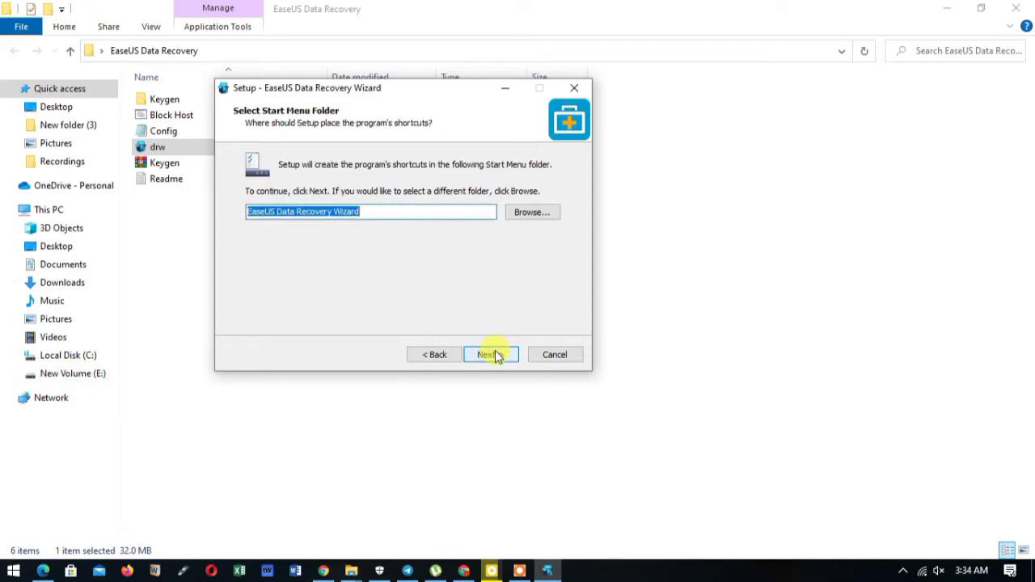
{"action": "left_click", "coordinate": [496, 357]}
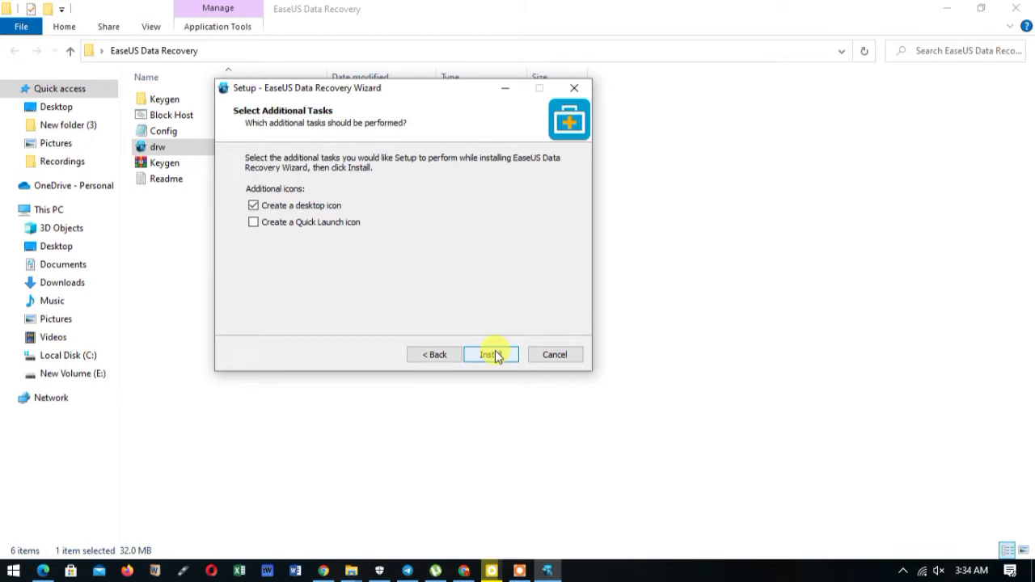
Step: Check the Wi-Fi connection and install the program with only the desktop icon option selected
{"action": "left_click", "coordinate": [922, 571]}
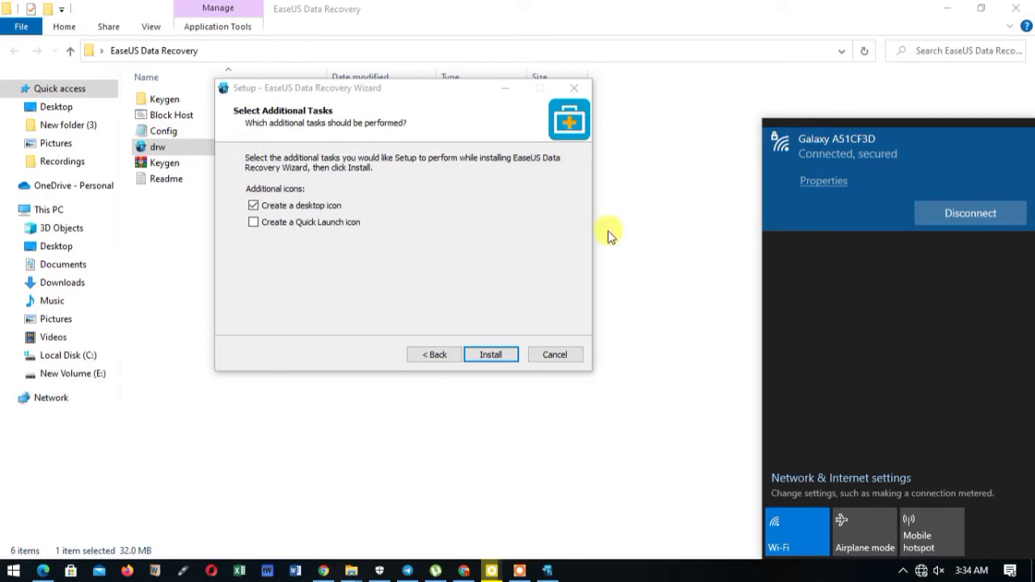
{"action": "left_click", "coordinate": [562, 242]}
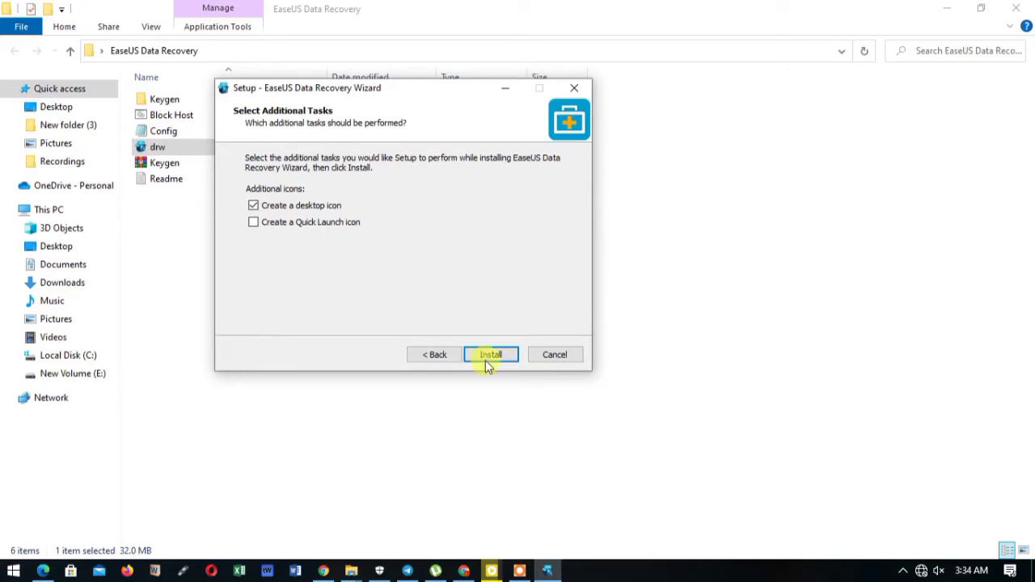
{"action": "left_click", "coordinate": [492, 355]}
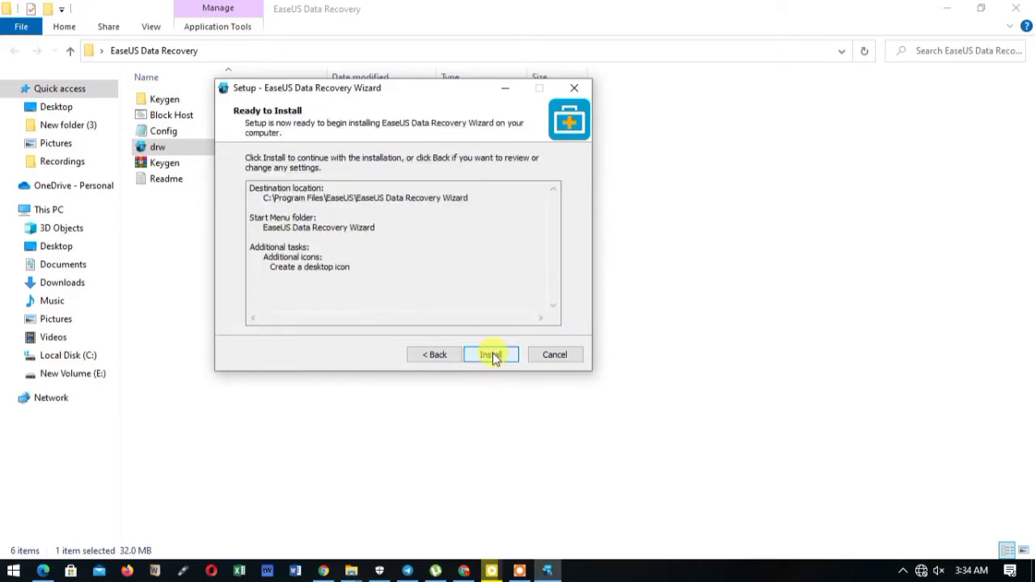
{"action": "left_click", "coordinate": [490, 356]}
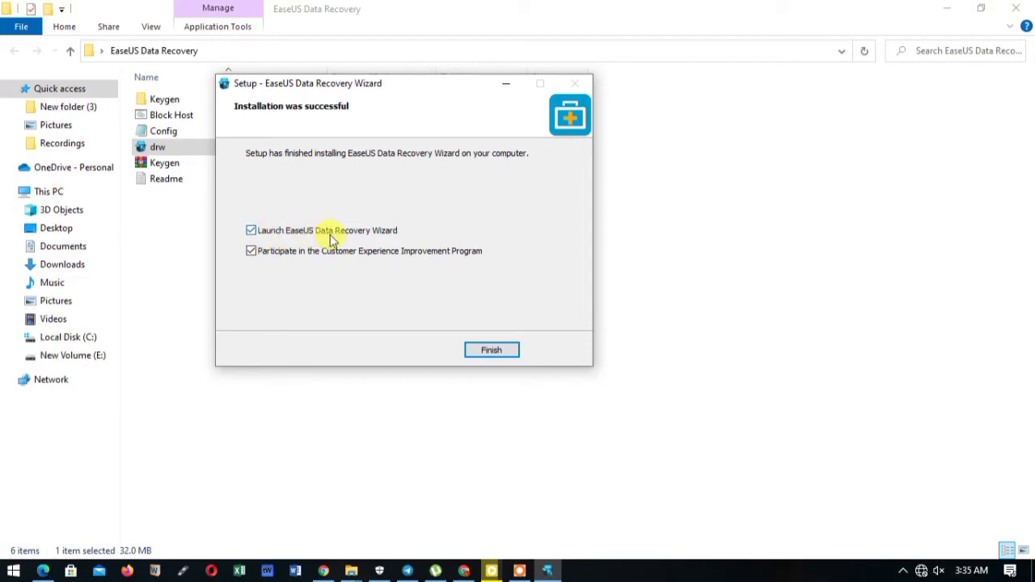
Step: Finish the setup with the option to launch EaseUS Data Recovery Wizard unchecked
{"action": "left_click", "coordinate": [251, 232]}
{"action": "left_click", "coordinate": [252, 231]}
{"action": "left_click", "coordinate": [252, 232]}
{"action": "left_click", "coordinate": [485, 352]}
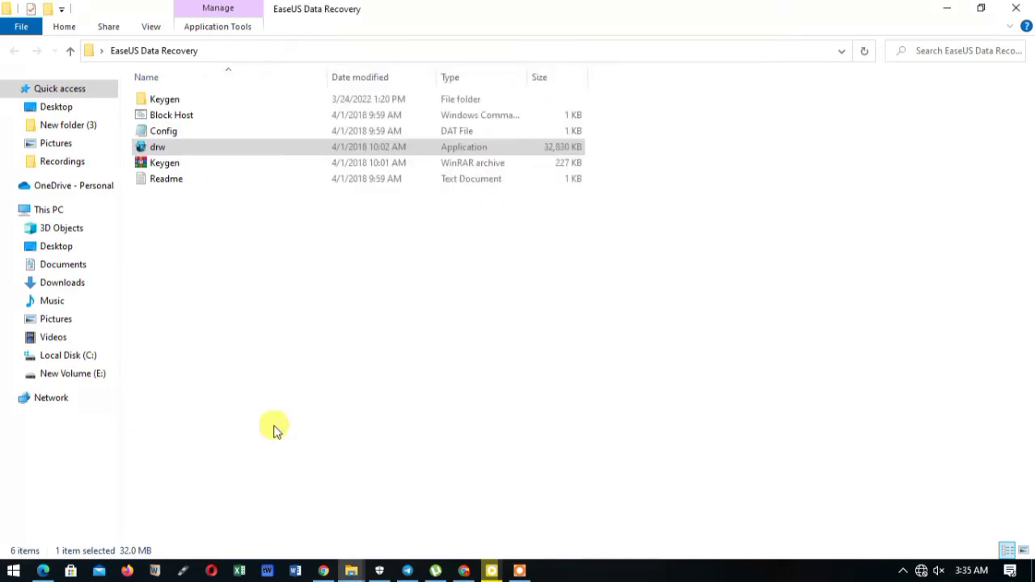
Step: Find the EaseUS Data Recovery Wizard folder among the installed programs and view its entries
{"action": "left_click", "coordinate": [310, 397]}
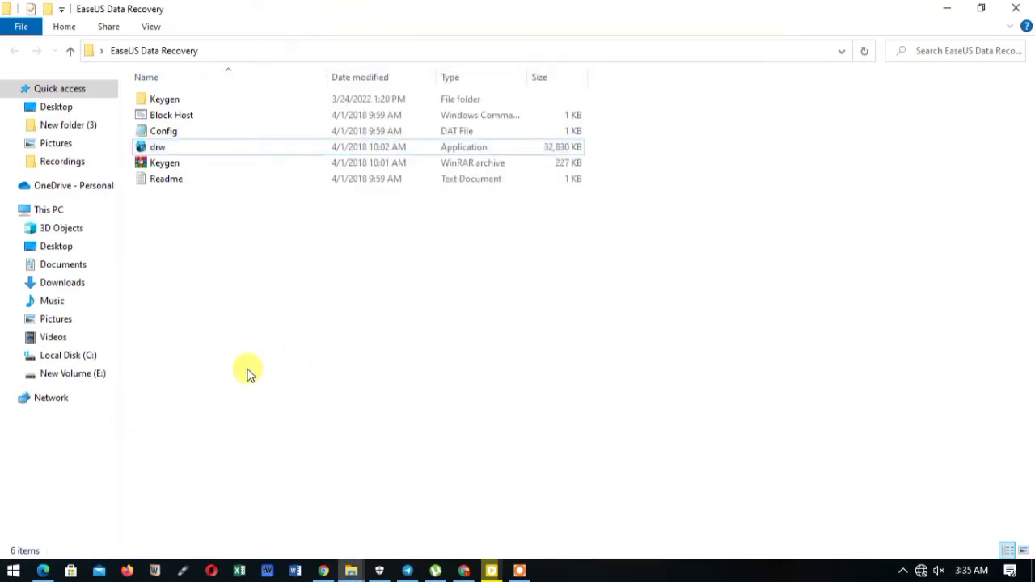
{"action": "left_click", "coordinate": [13, 570]}
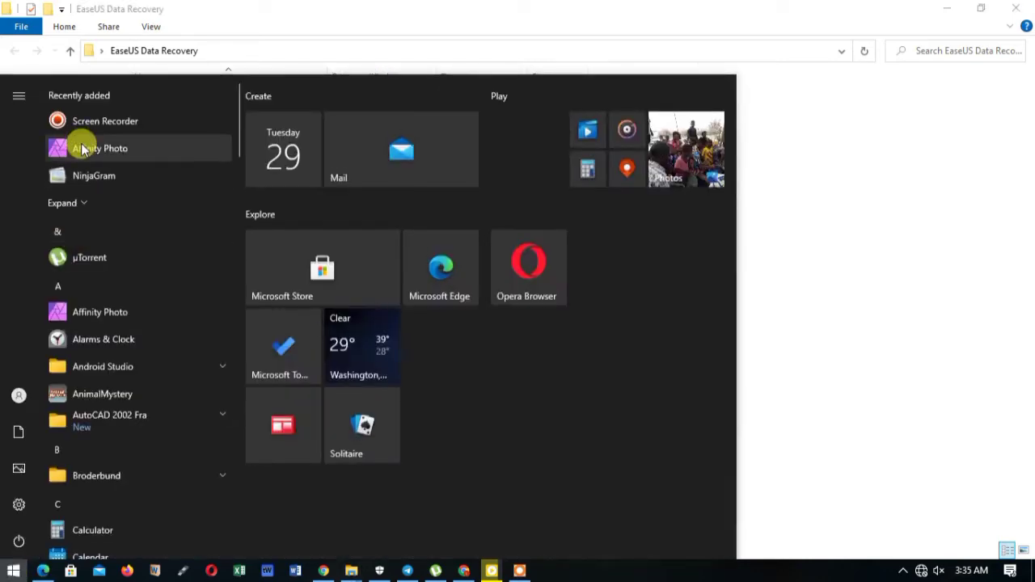
{"action": "left_click", "coordinate": [102, 202]}
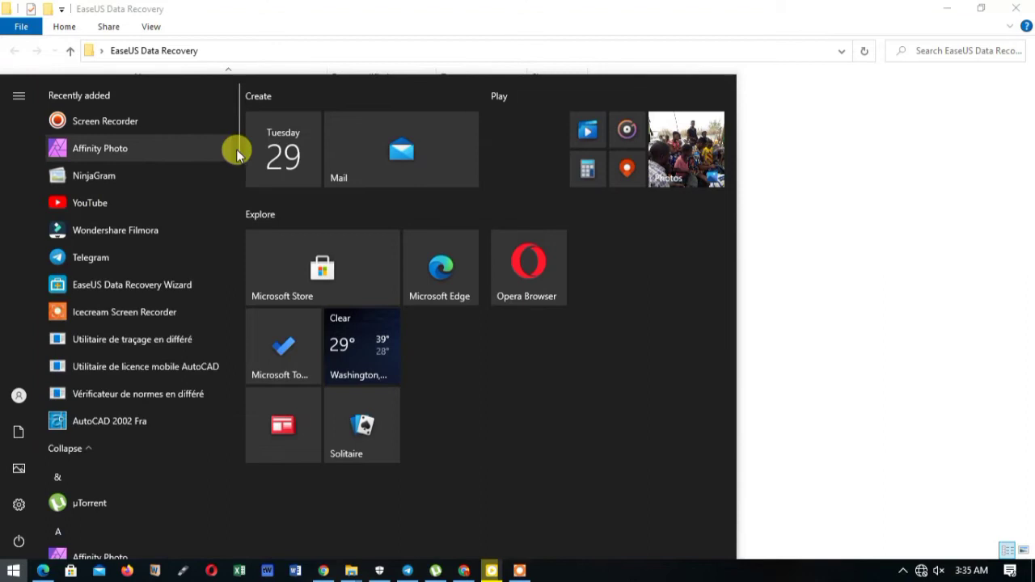
{"action": "scroll", "coordinate": [237, 166], "scroll_direction": "down", "scroll_amount": 1}
{"action": "left_click_drag", "start_coordinate": [237, 165], "coordinate": [235, 243]}
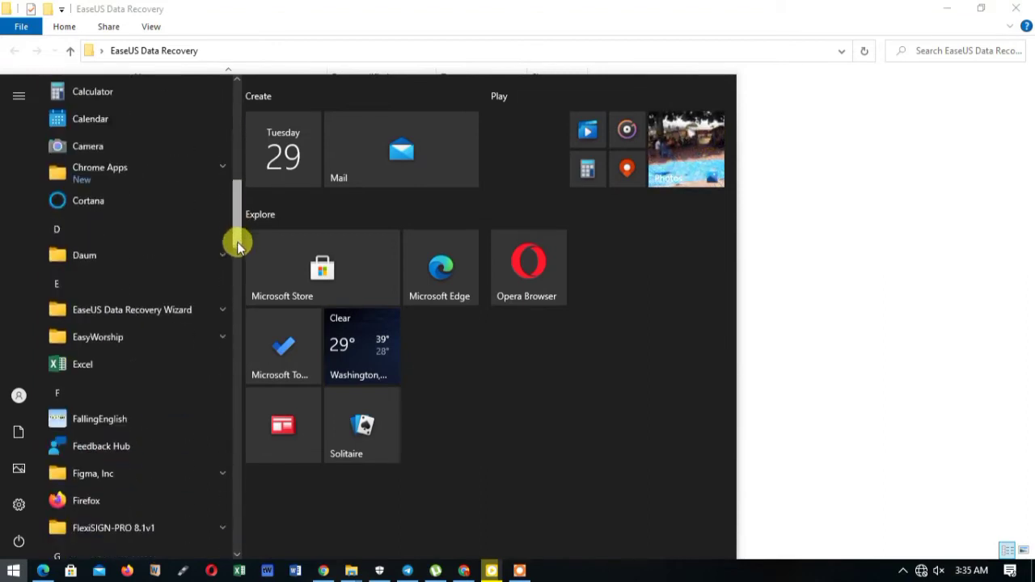
{"action": "left_click", "coordinate": [227, 303]}
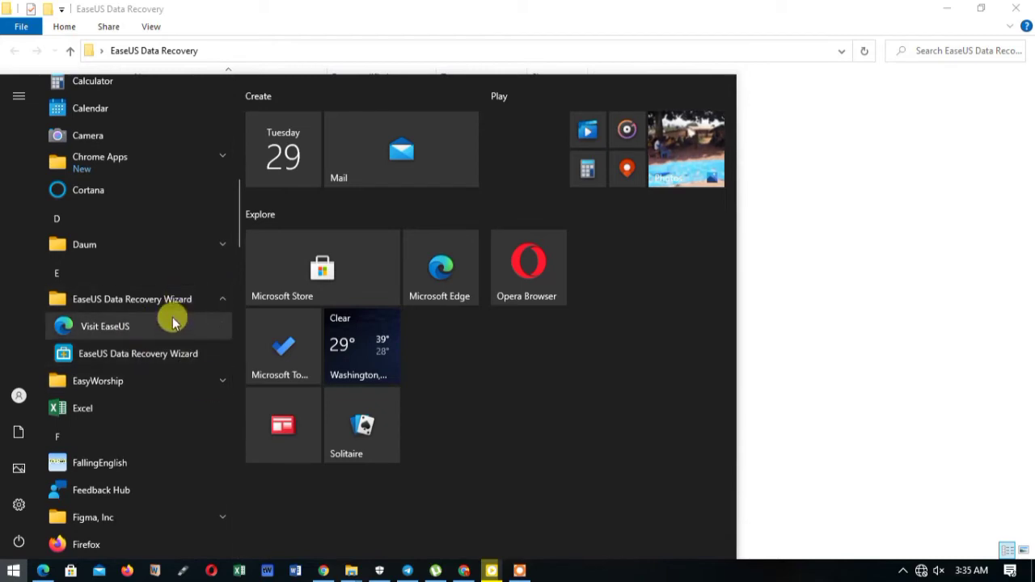
{"action": "left_click", "coordinate": [450, 7]}
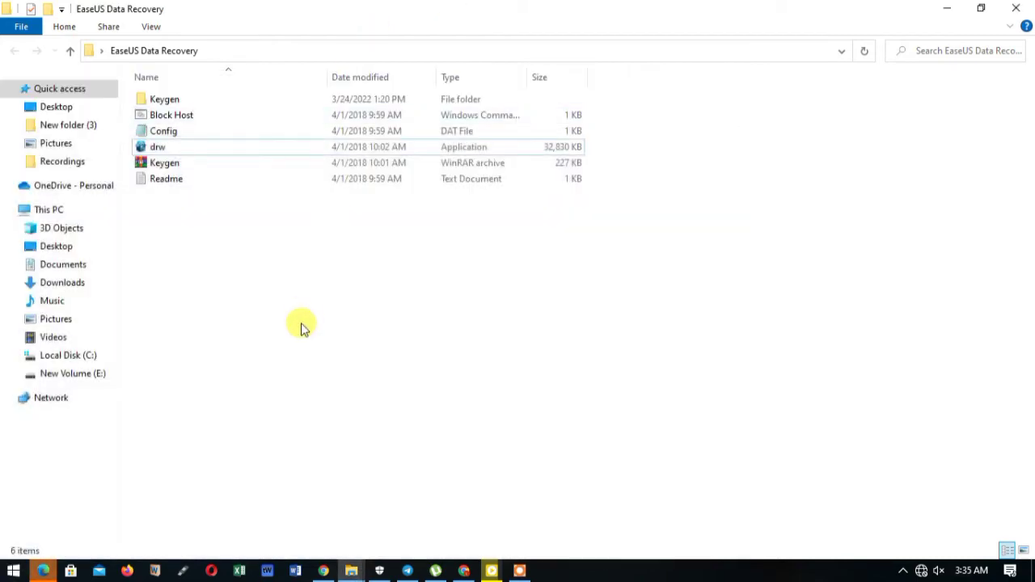
Step: Copy the Config DAT file from the EaseUS Data Recovery folder
{"action": "left_click", "coordinate": [188, 134]}
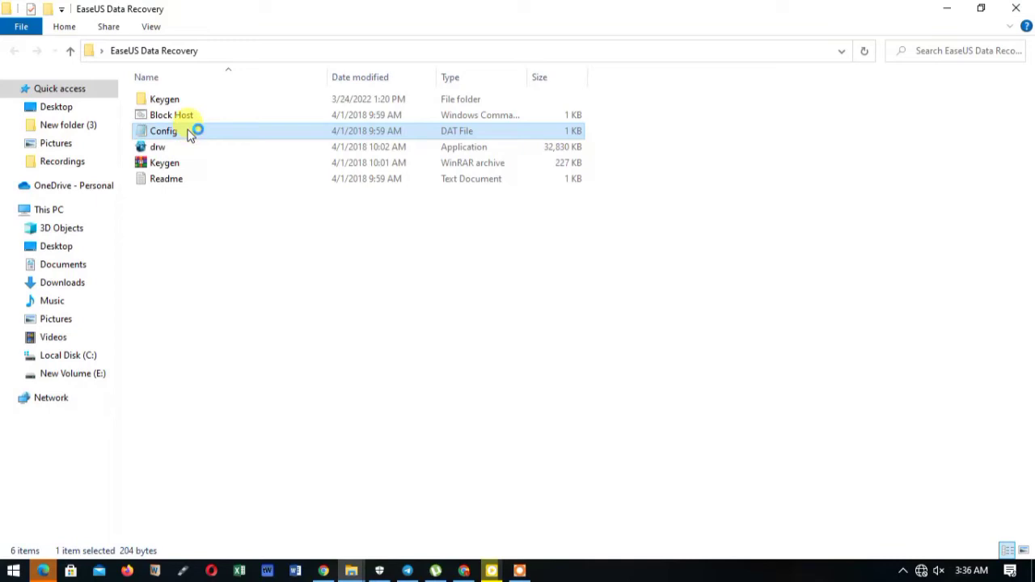
{"action": "right_click", "coordinate": [187, 134]}
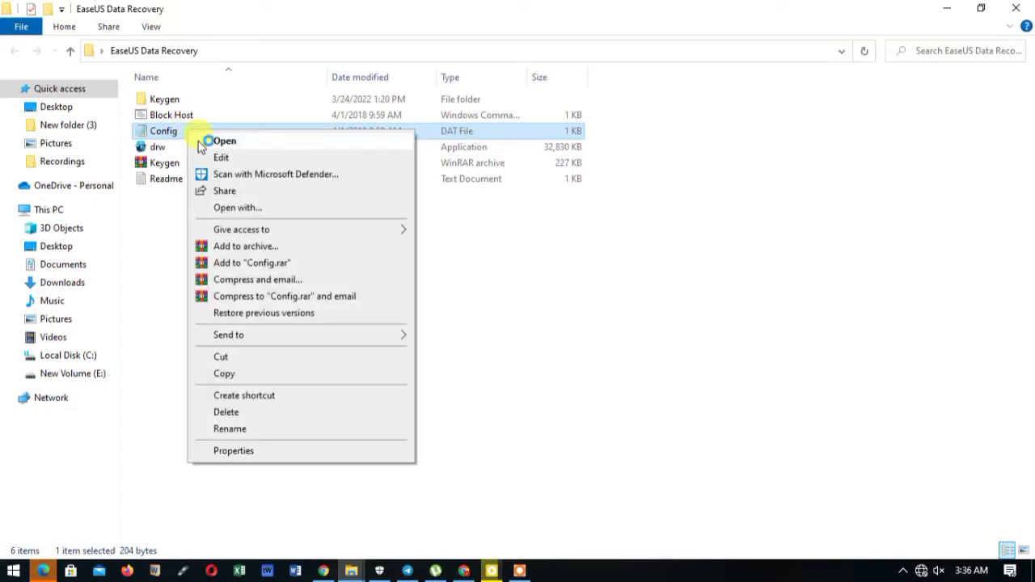
{"action": "left_click", "coordinate": [226, 376]}
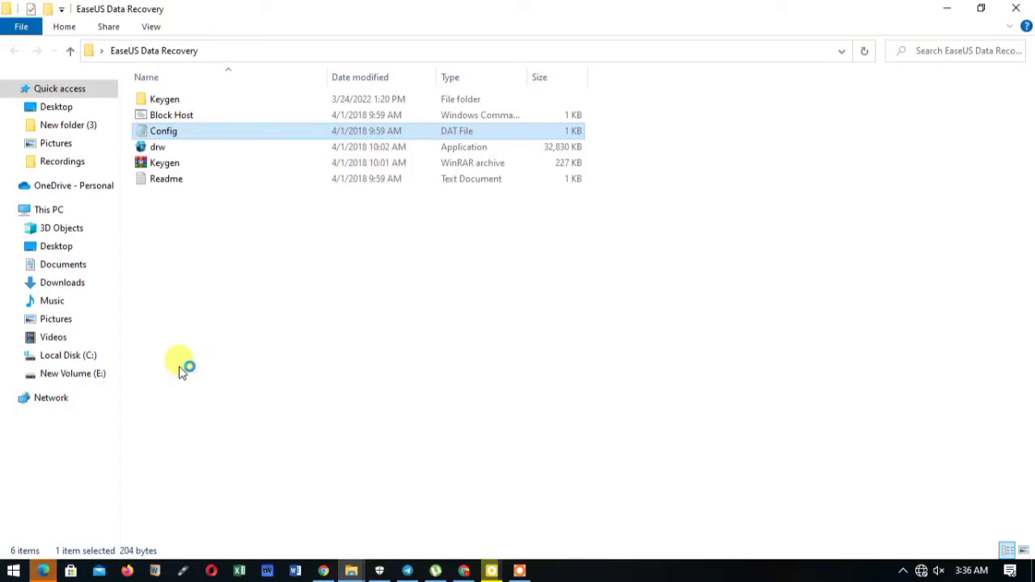
Step: Open the installation folder C:\Program Files\EaseUS\EaseUS Data Recovery Wizard
{"action": "left_click", "coordinate": [86, 360]}
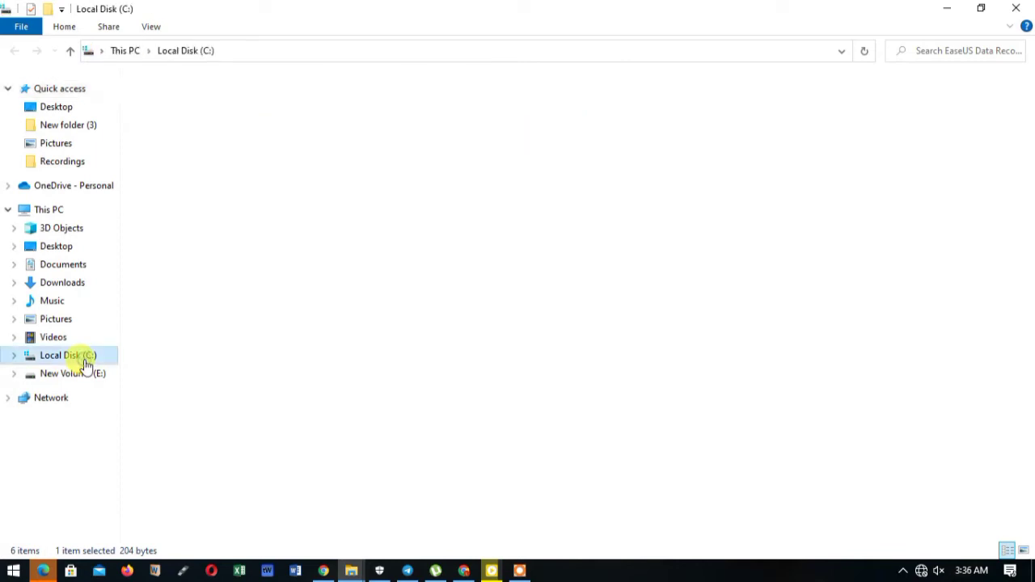
{"action": "double_click", "coordinate": [199, 178]}
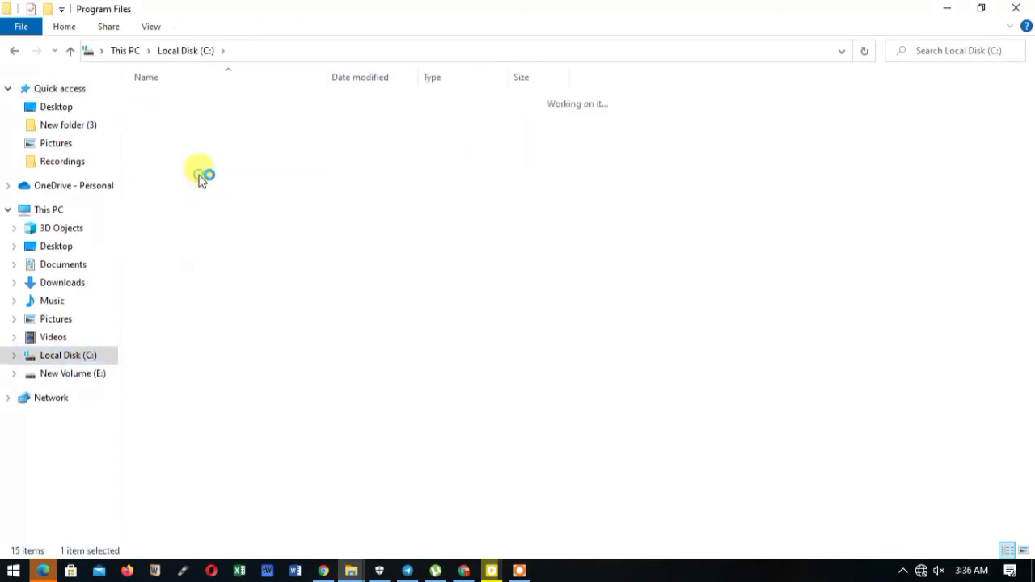
{"action": "double_click", "coordinate": [196, 168]}
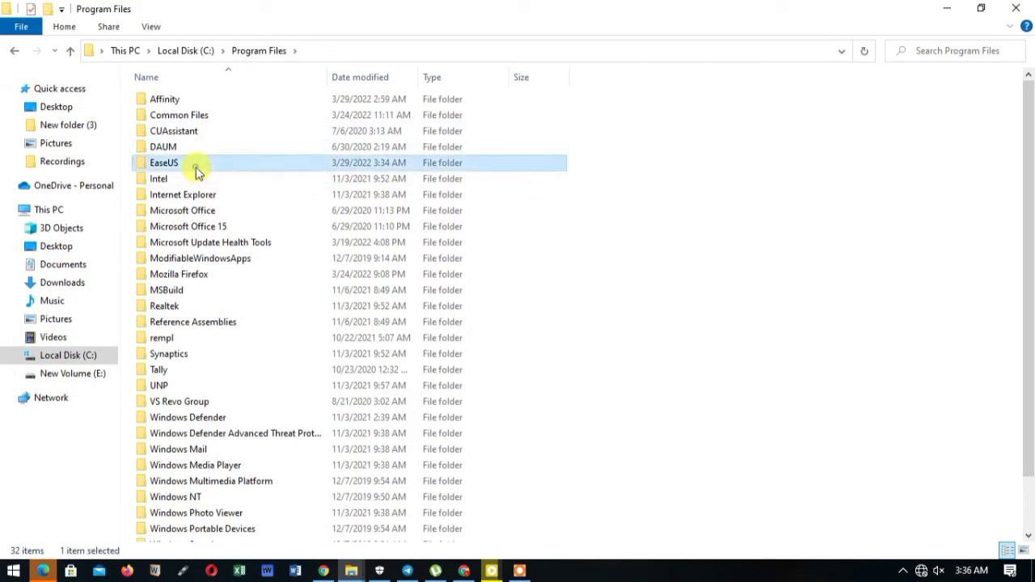
{"action": "double_click", "coordinate": [200, 101]}
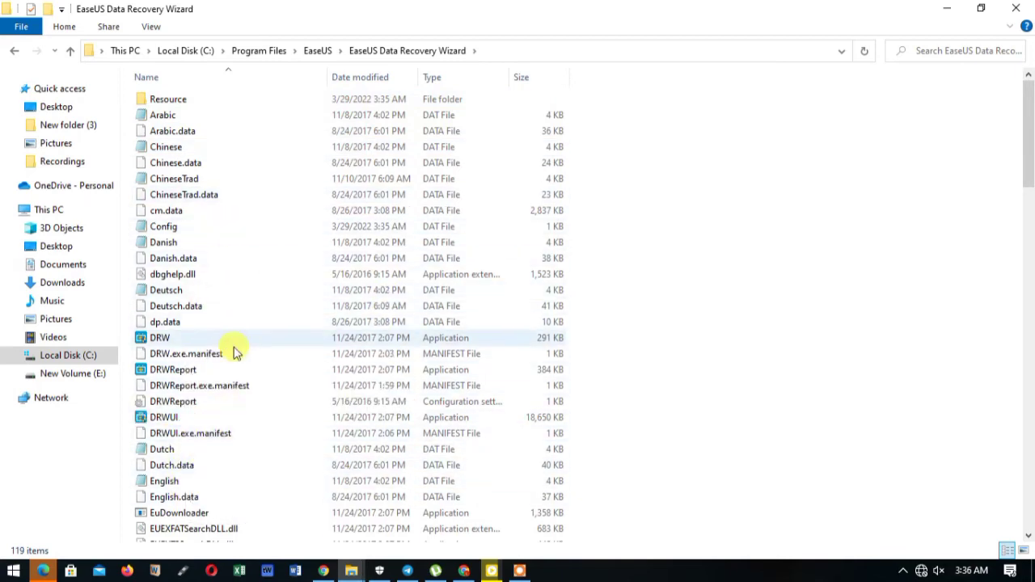
Step: Paste the copied Config file into the installation folder, replacing the existing one with administrator permission
{"action": "right_click", "coordinate": [787, 188]}
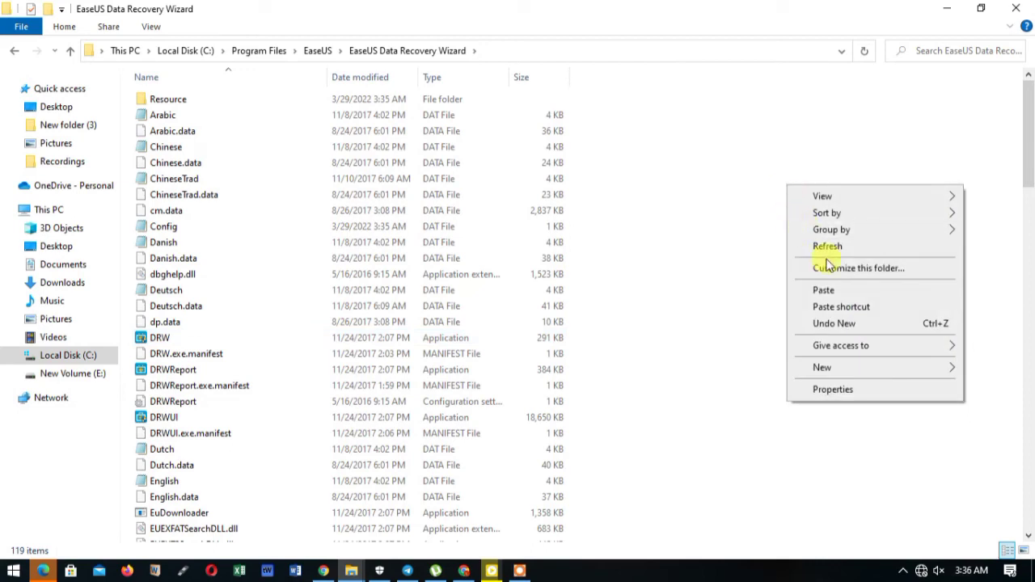
{"action": "left_click", "coordinate": [823, 288]}
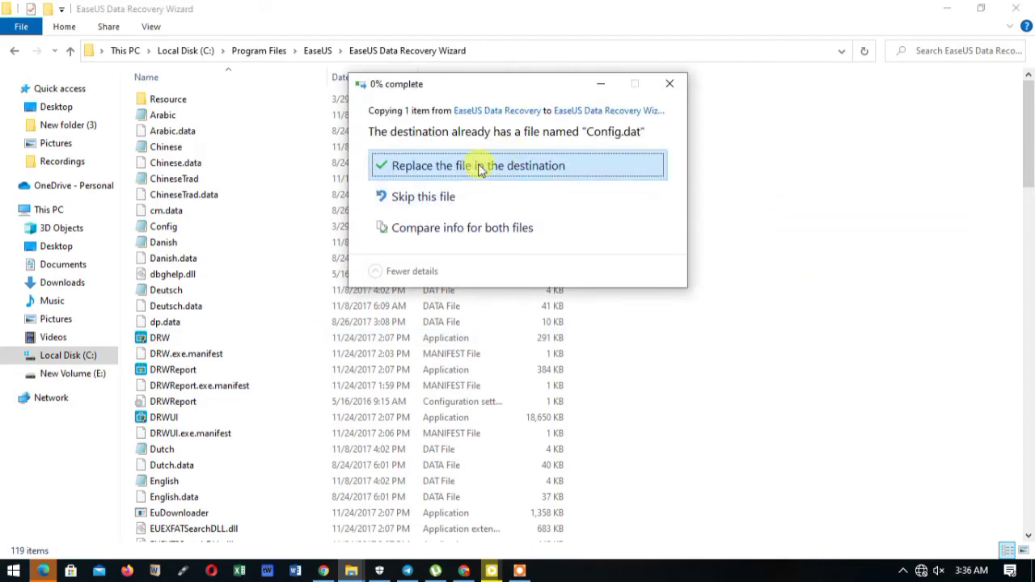
{"action": "left_click", "coordinate": [479, 169]}
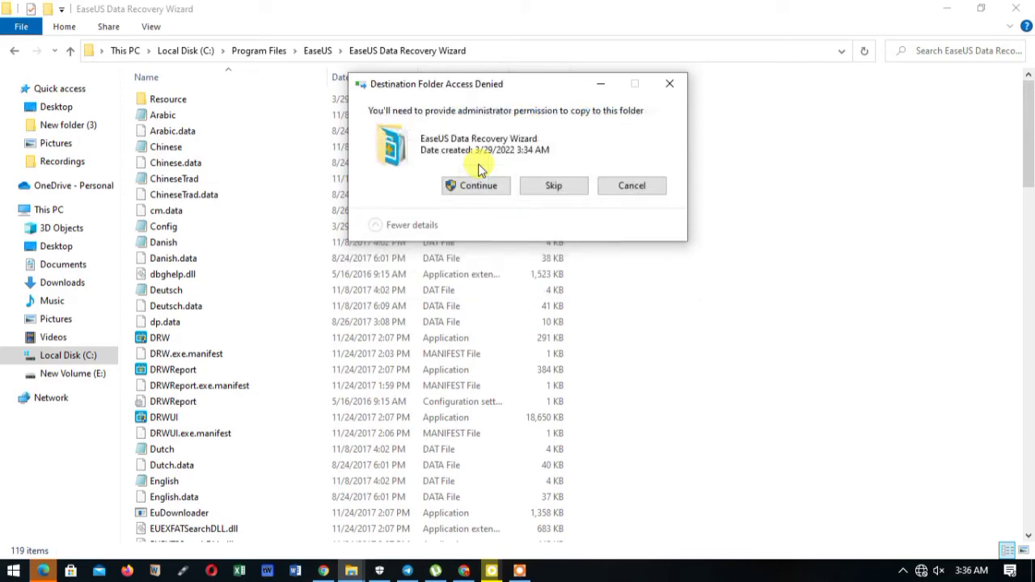
{"action": "left_click", "coordinate": [479, 185]}
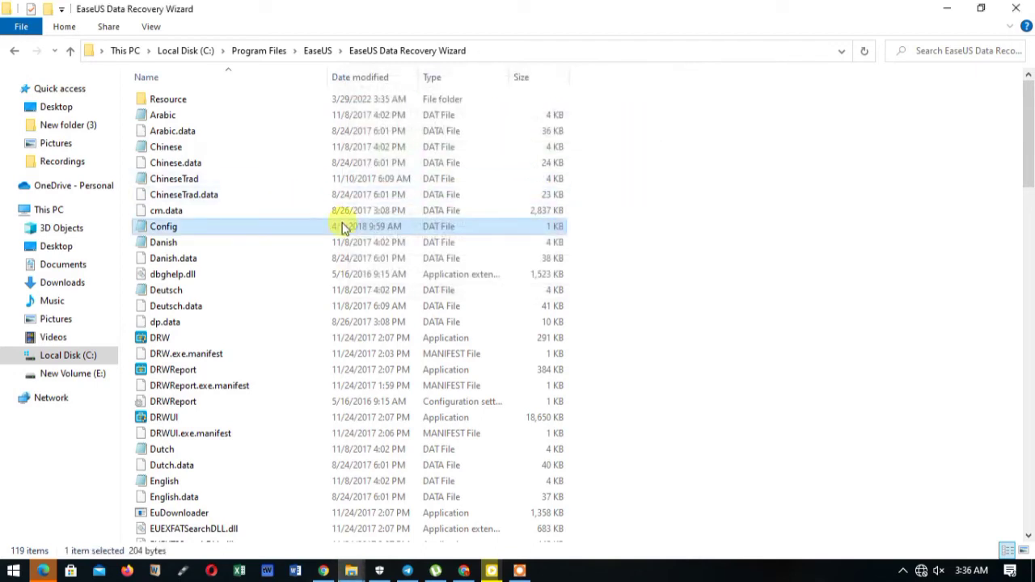
Step: Return from the installation folder to the EaseUS Data Recovery folder containing the setup files
{"action": "left_click", "coordinate": [14, 52]}
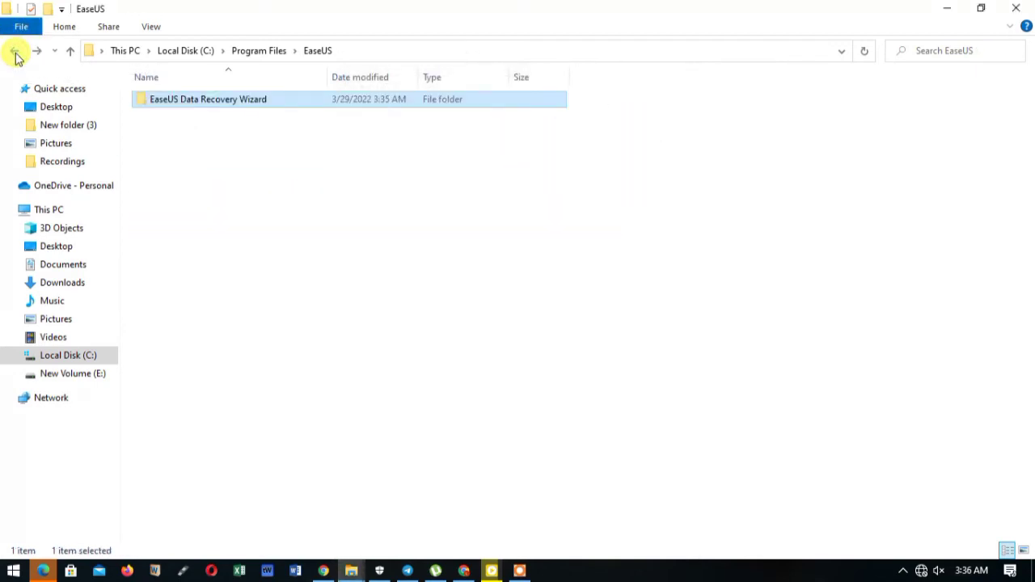
{"action": "left_click", "coordinate": [15, 52]}
{"action": "left_click", "coordinate": [14, 52]}
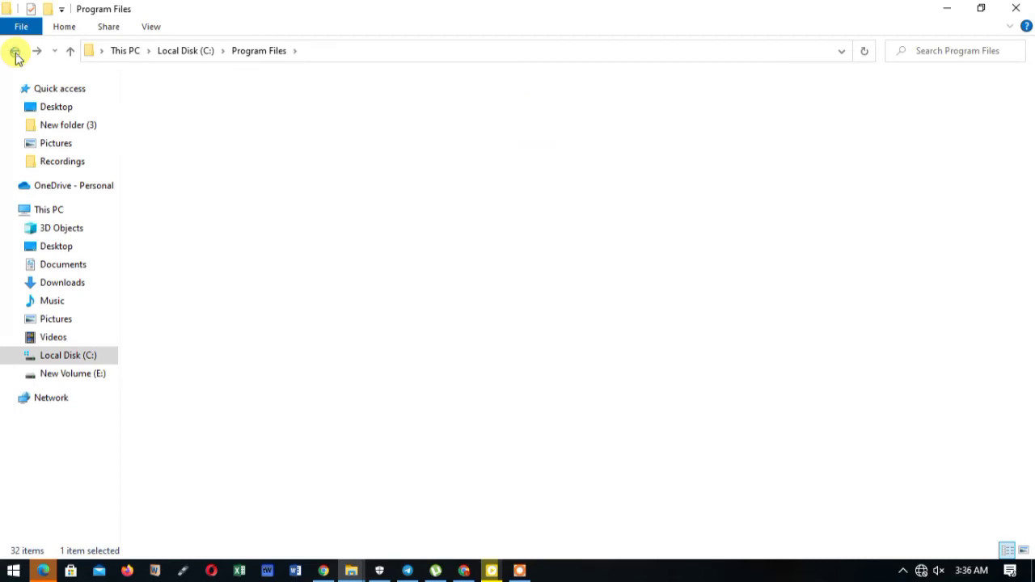
{"action": "left_click", "coordinate": [15, 53]}
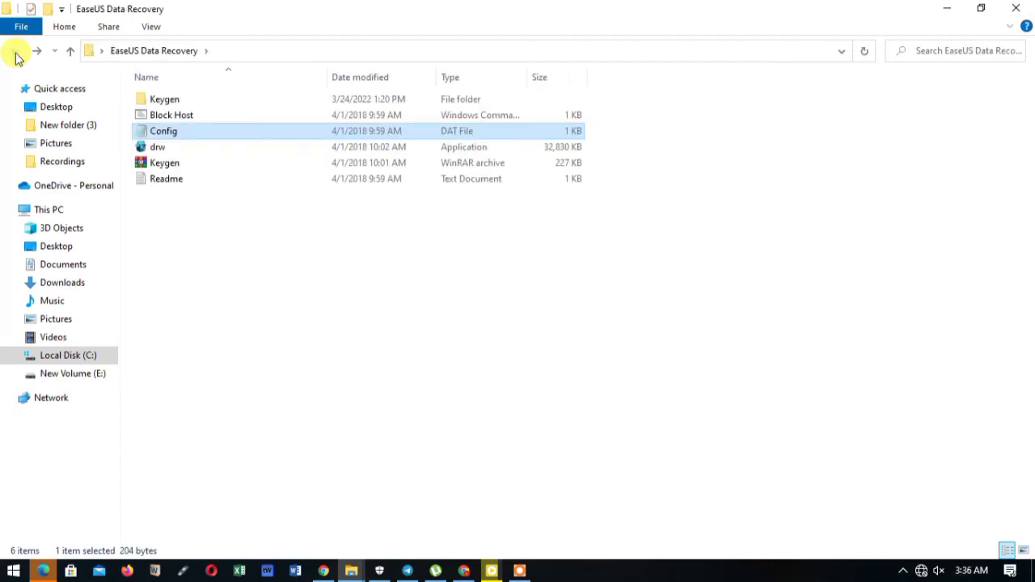
{"action": "left_click", "coordinate": [230, 227]}
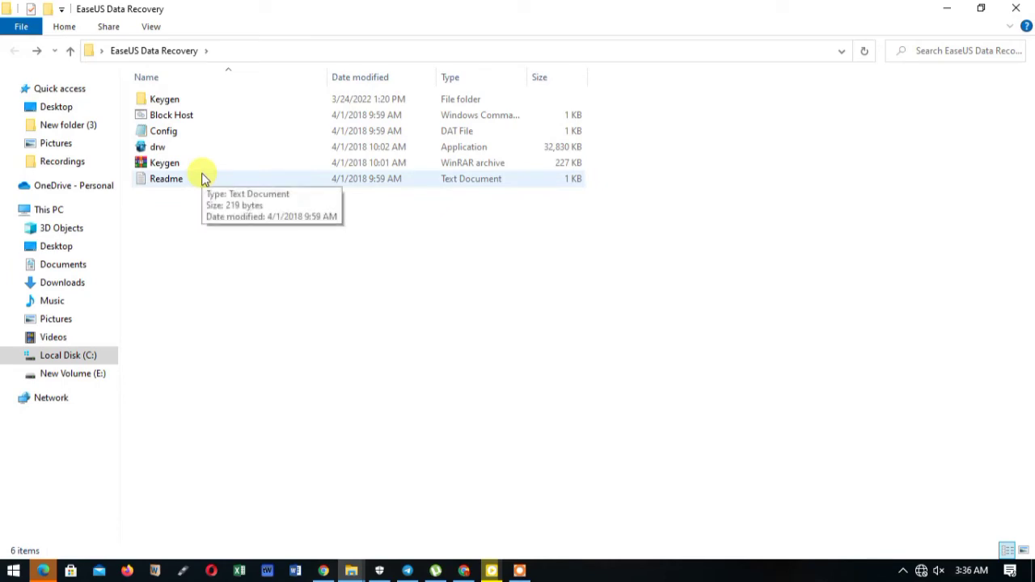
Step: Launch EaseUS Data Recovery Wizard from the installed programs and open its license activation dialog
{"action": "left_click", "coordinate": [14, 570]}
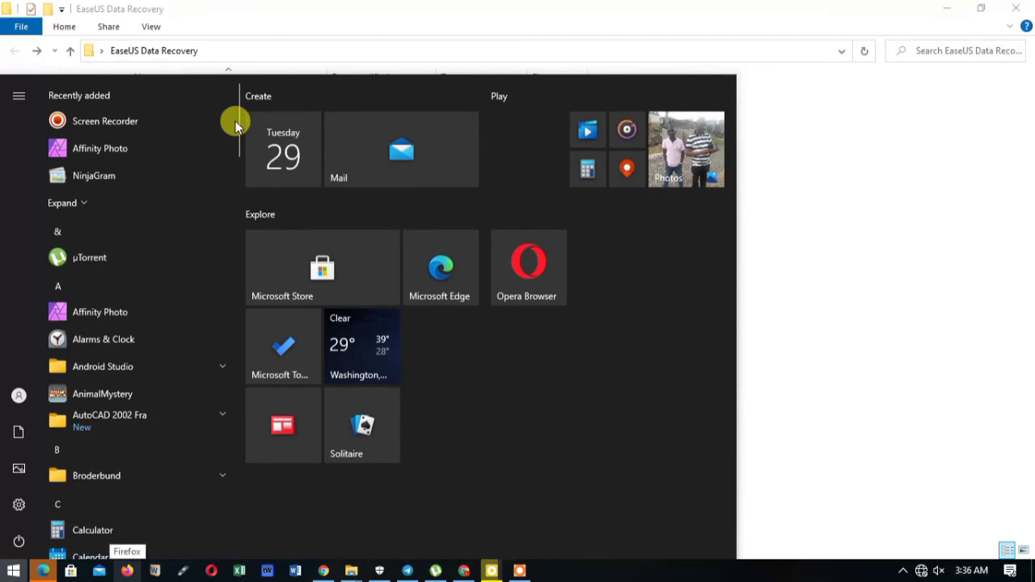
{"action": "left_click_drag", "start_coordinate": [238, 121], "coordinate": [238, 159]}
{"action": "scroll", "coordinate": [239, 166], "scroll_direction": "down", "scroll_amount": 3}
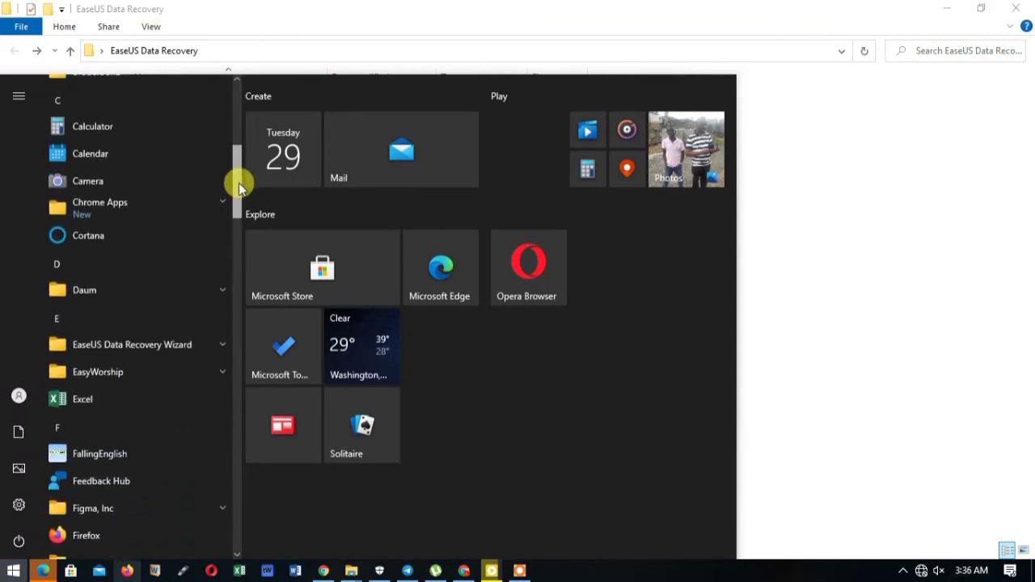
{"action": "left_click", "coordinate": [216, 305]}
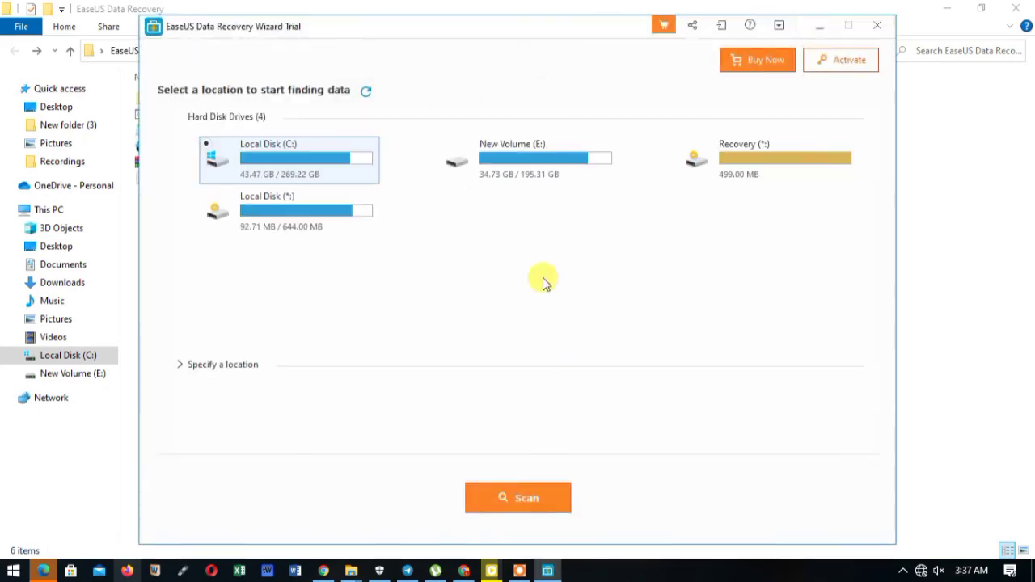
{"action": "left_click", "coordinate": [823, 59]}
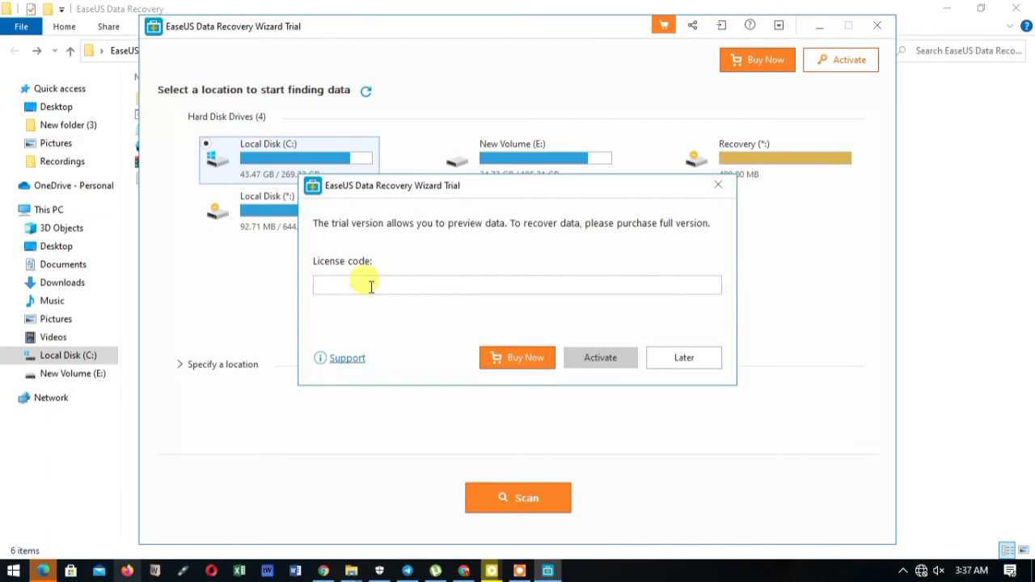
Step: Copy the license code from the Readme file in the EaseUS Data Recovery folder and close the file
{"action": "left_click", "coordinate": [948, 267]}
{"action": "left_click", "coordinate": [203, 184]}
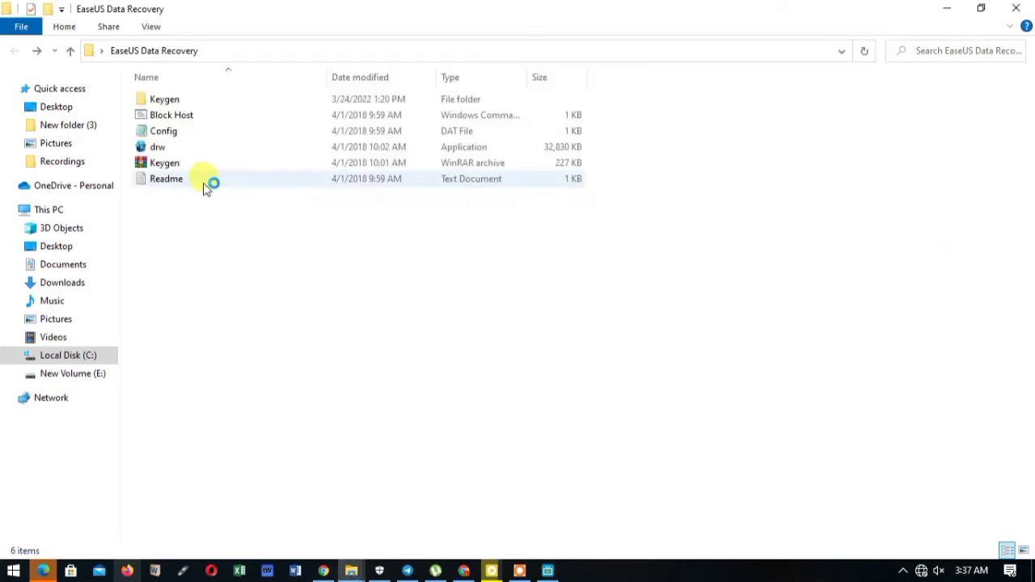
{"action": "double_click", "coordinate": [203, 184]}
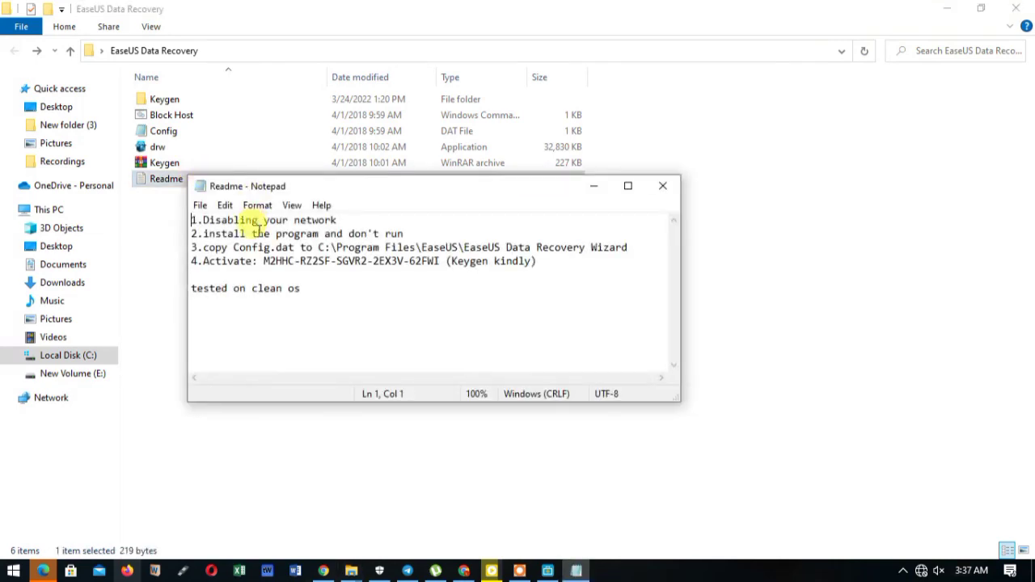
{"action": "left_click_drag", "start_coordinate": [263, 261], "coordinate": [434, 267]}
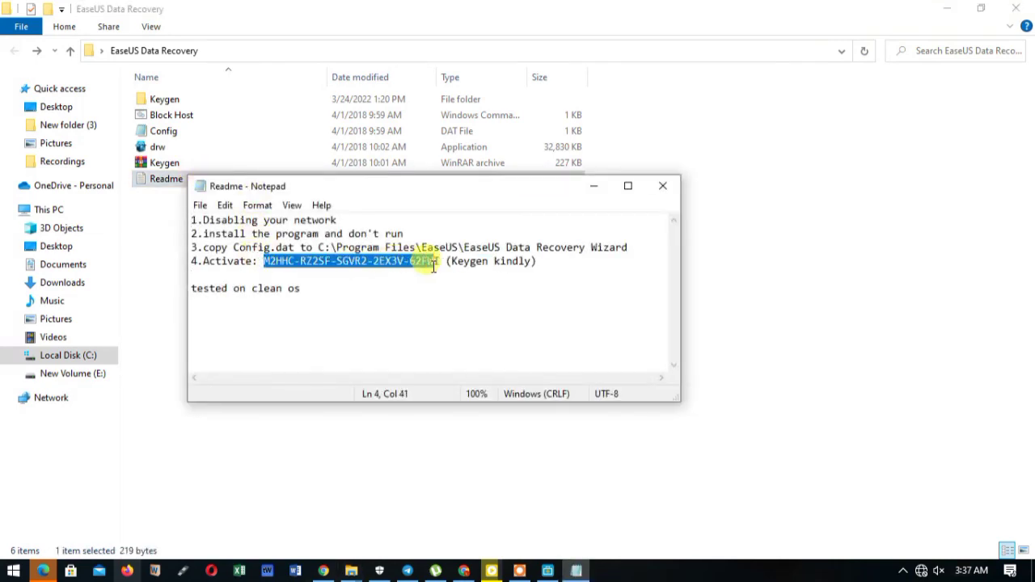
{"action": "right_click", "coordinate": [420, 263]}
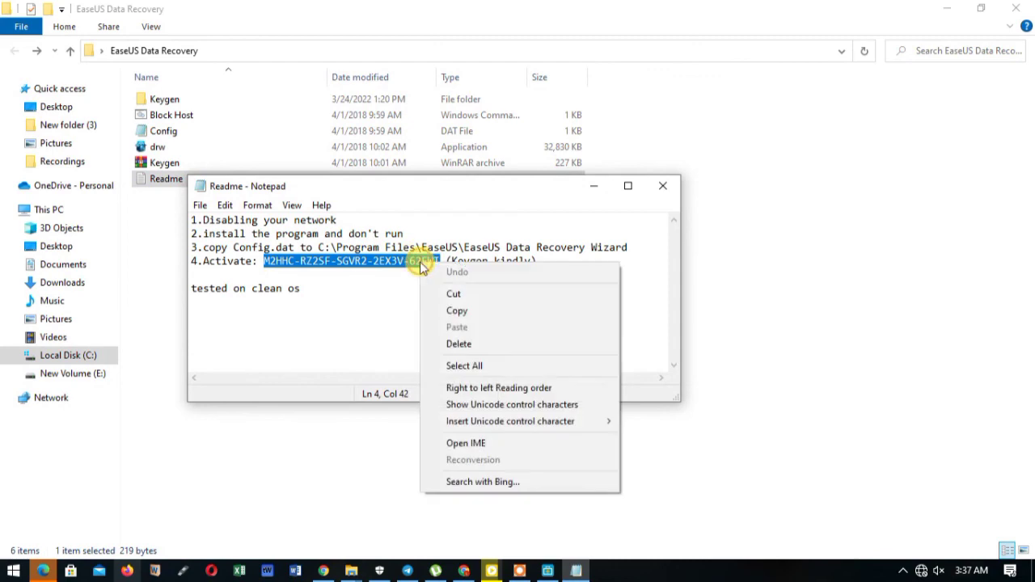
{"action": "left_click", "coordinate": [477, 310]}
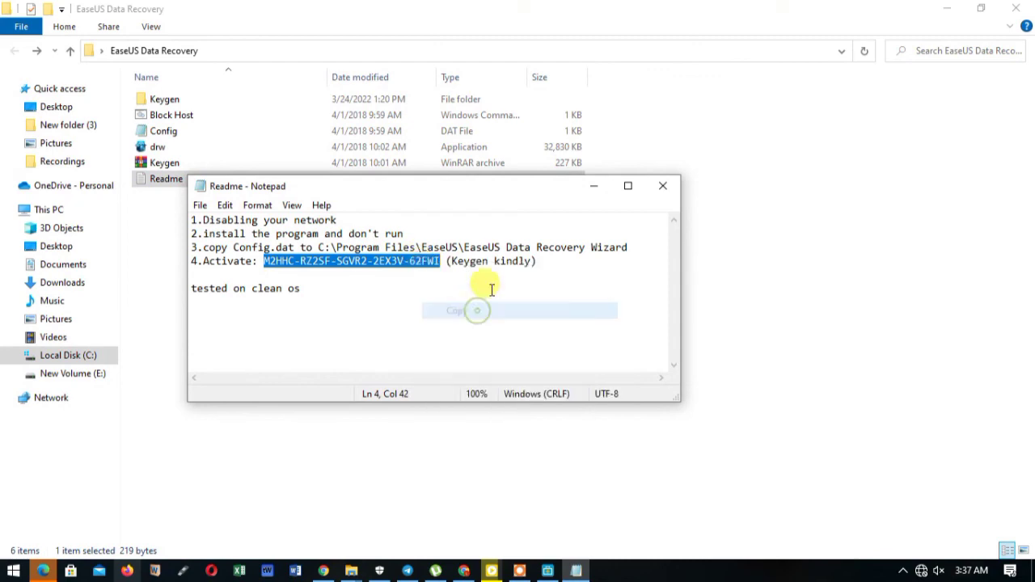
{"action": "left_click", "coordinate": [662, 186]}
Step: Switch back to EaseUS Data Recovery Wizard, paste the license code in the activation dialog, activate the program and return to the folder window
{"action": "left_click", "coordinate": [548, 571]}
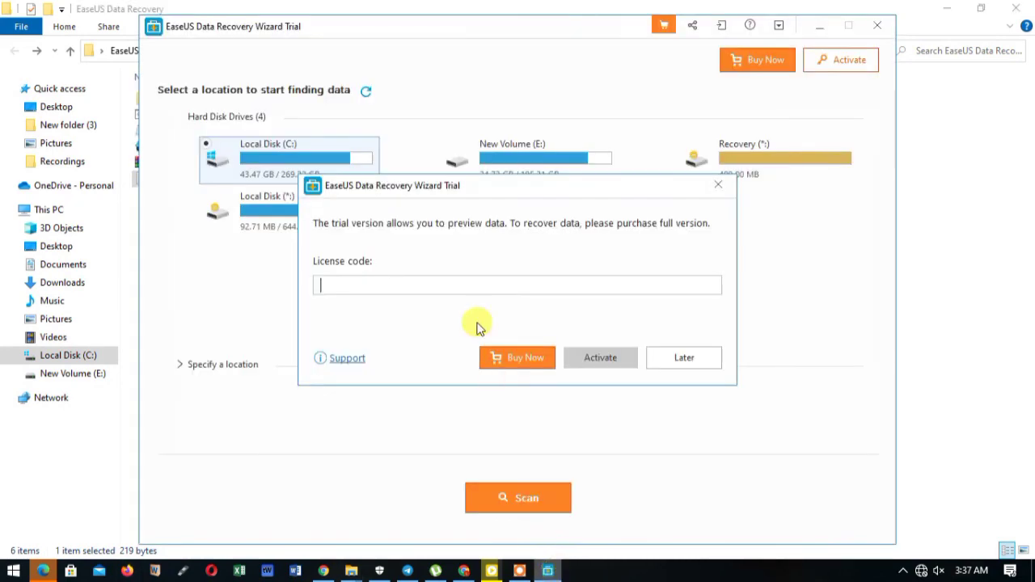
{"action": "right_click", "coordinate": [397, 279]}
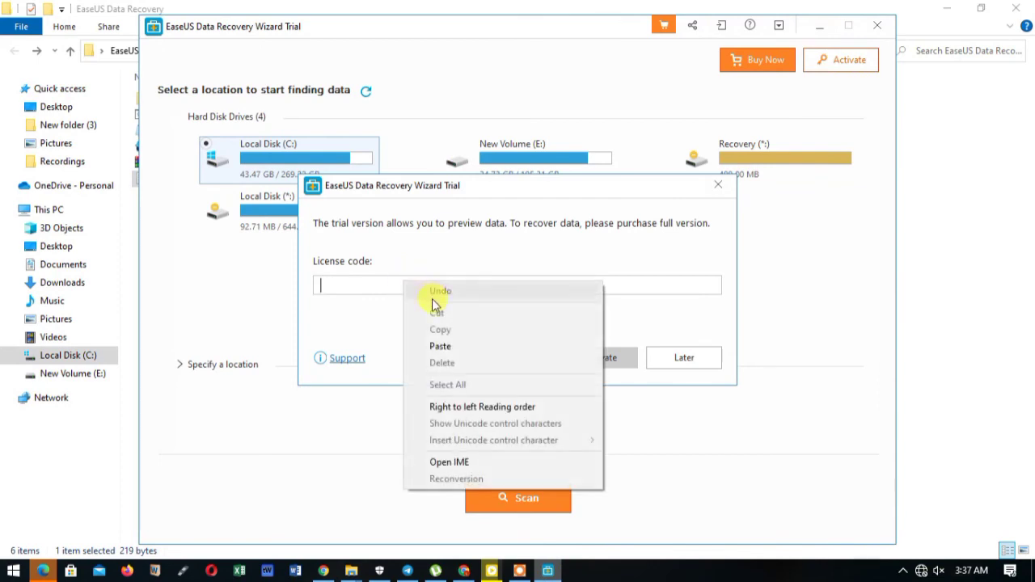
{"action": "left_click", "coordinate": [437, 345]}
{"action": "left_click", "coordinate": [597, 357]}
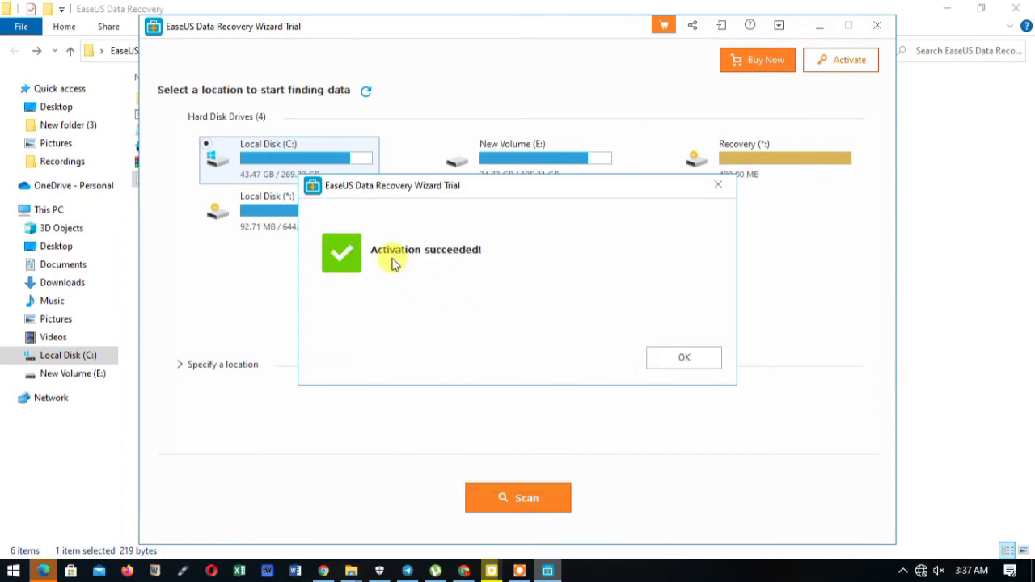
{"action": "left_click", "coordinate": [684, 358]}
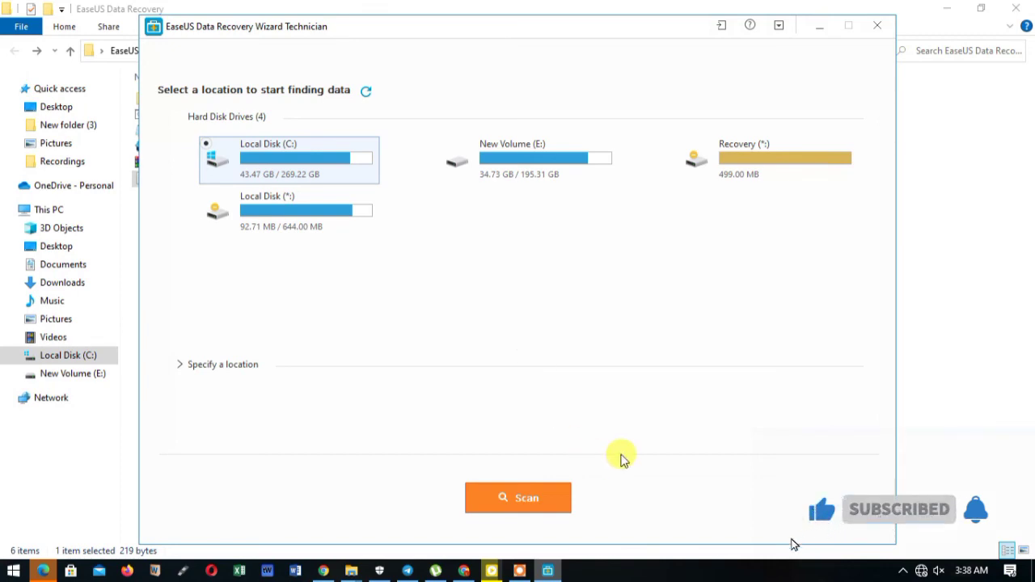
{"action": "left_click", "coordinate": [975, 140]}
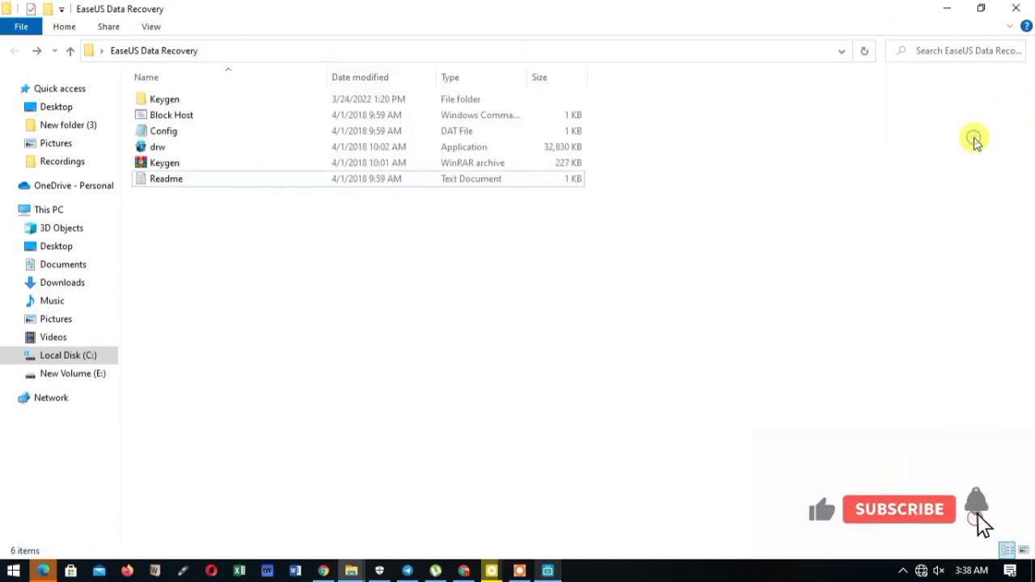